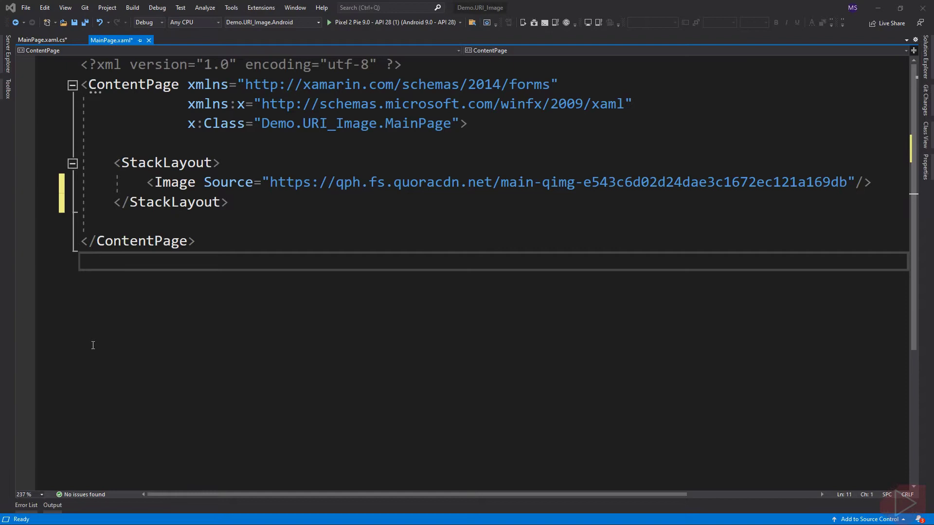
- Replace the Image's Source attribute with x:Name="myImage" and save all files
left_click_drag(855, 182, 203, 183)
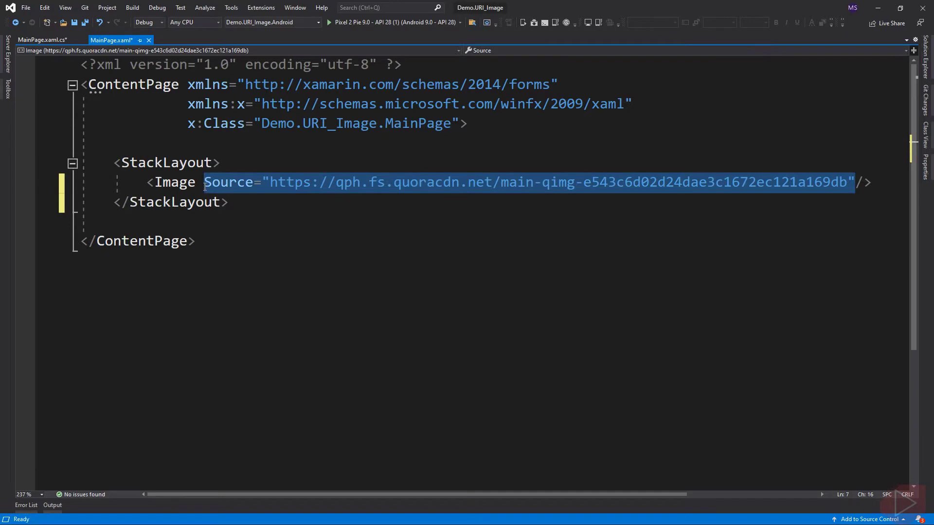
key("Delete")
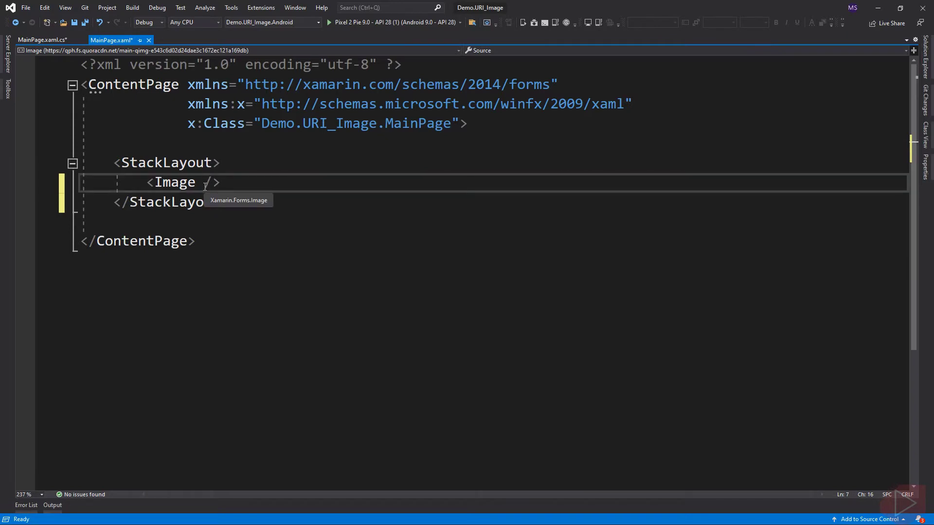
type("x:n")
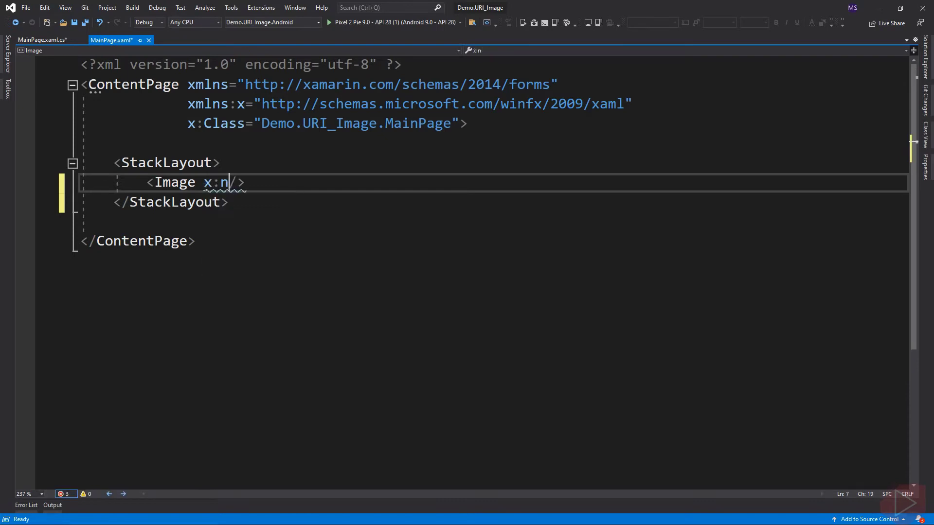
type("a")
key("Tab")
type("my")
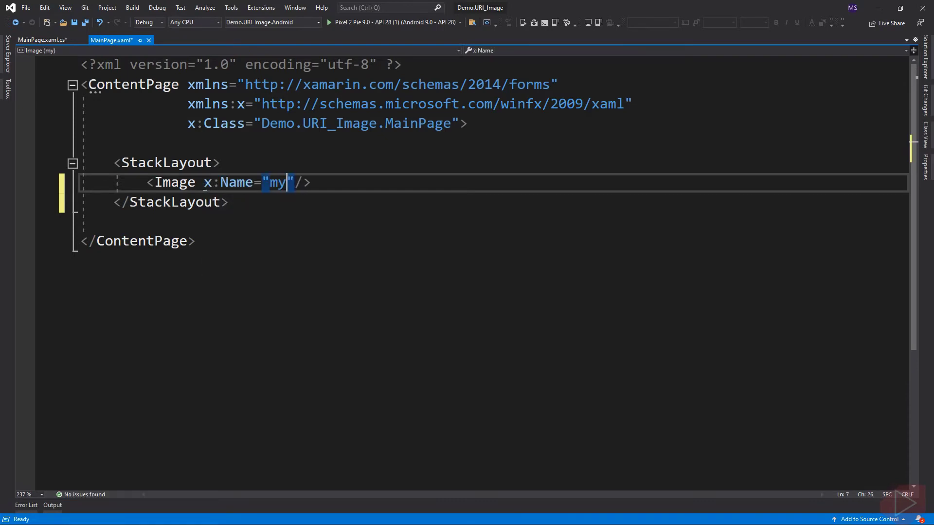
type("Image")
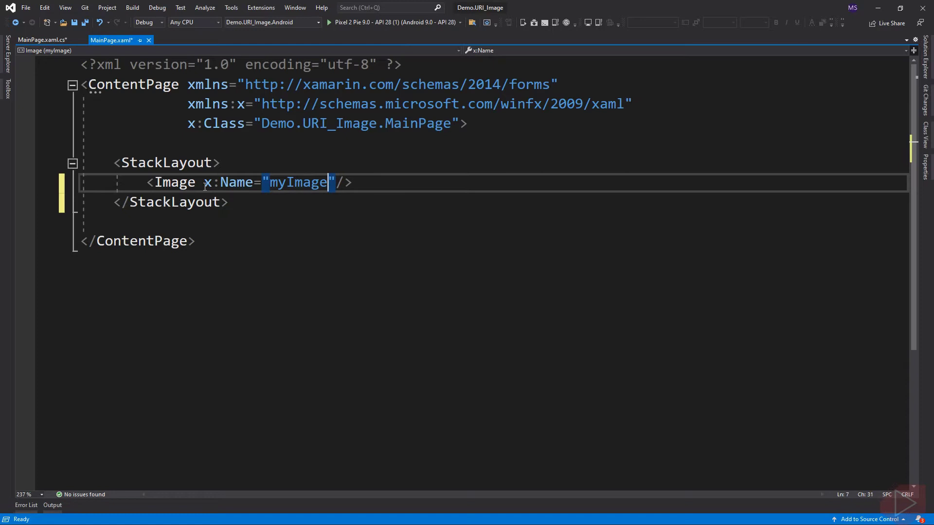
left_click(88, 25)
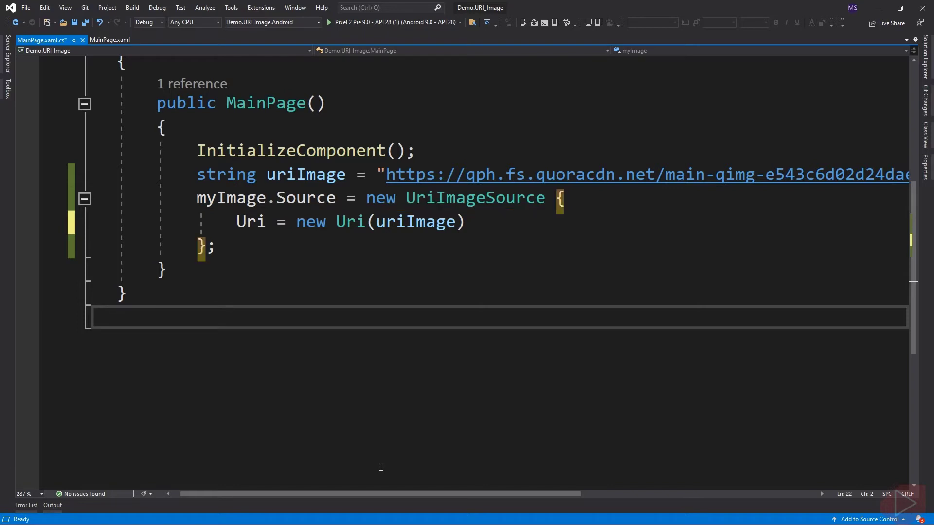
- Add CachingEnabled = true and CacheValidity = new TimeSpan(3,0,0,0) to the UriImageSource
left_click(477, 226)
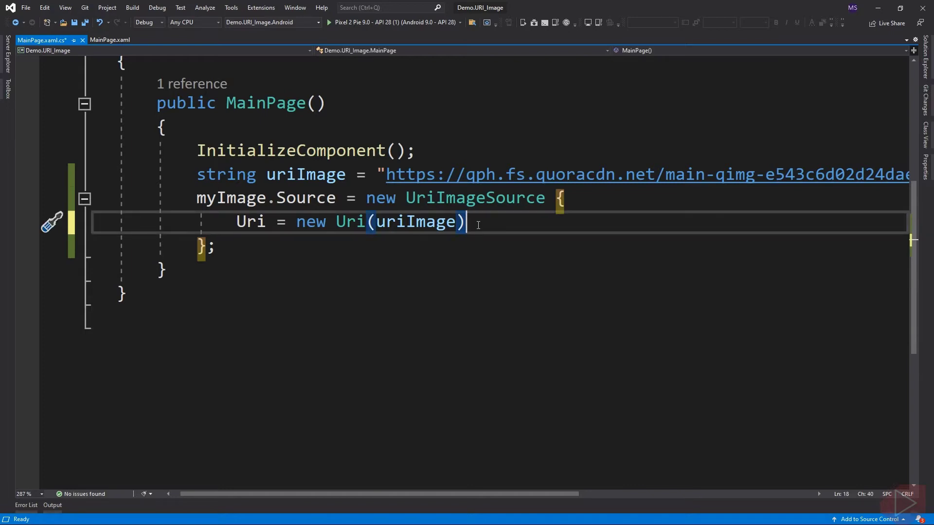
type(",")
key("Return")
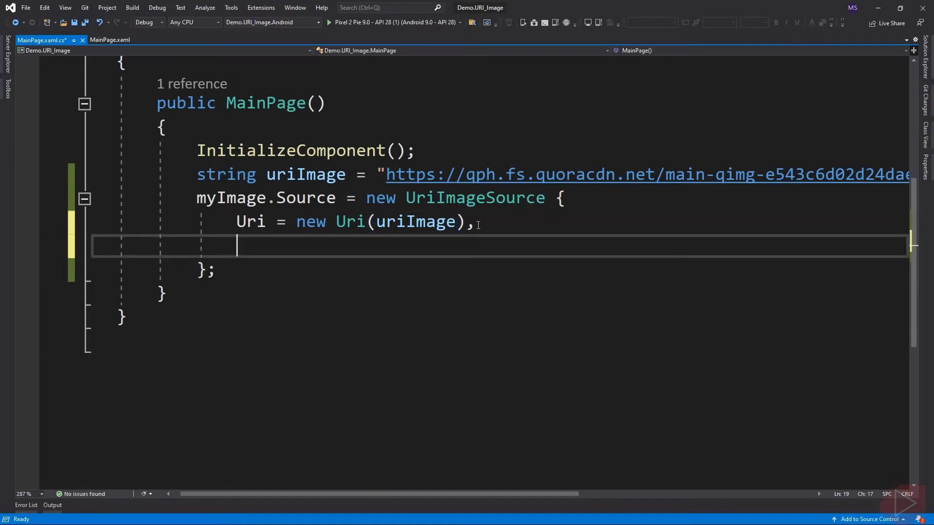
type("cac")
key("Tab")
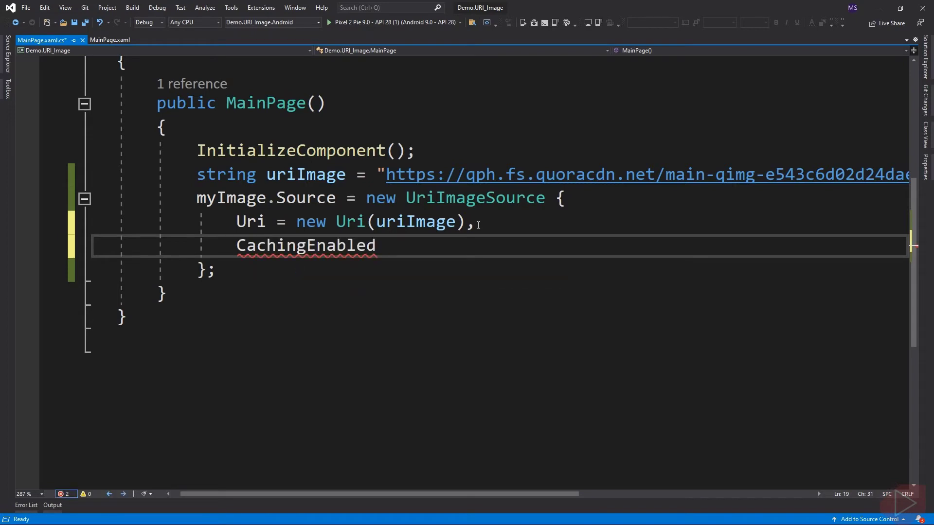
type("= true;")
key("Return")
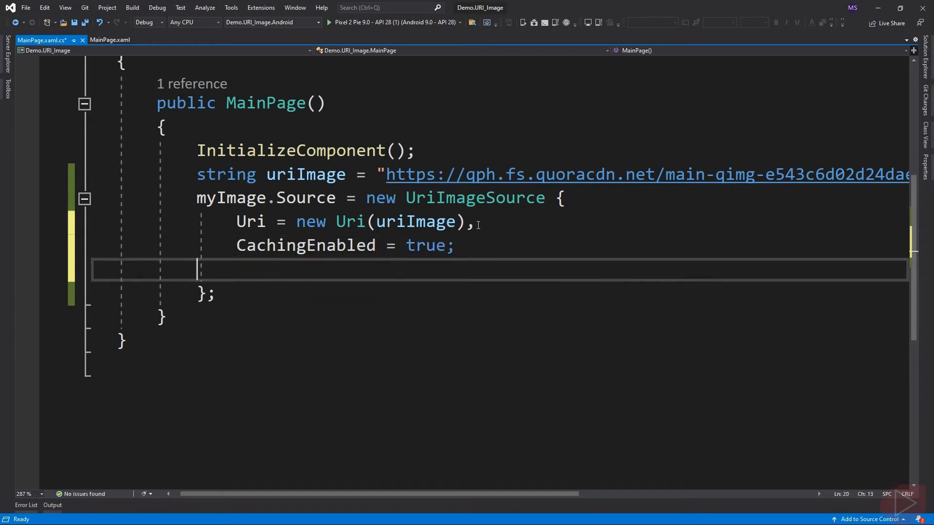
key("BackSpace")
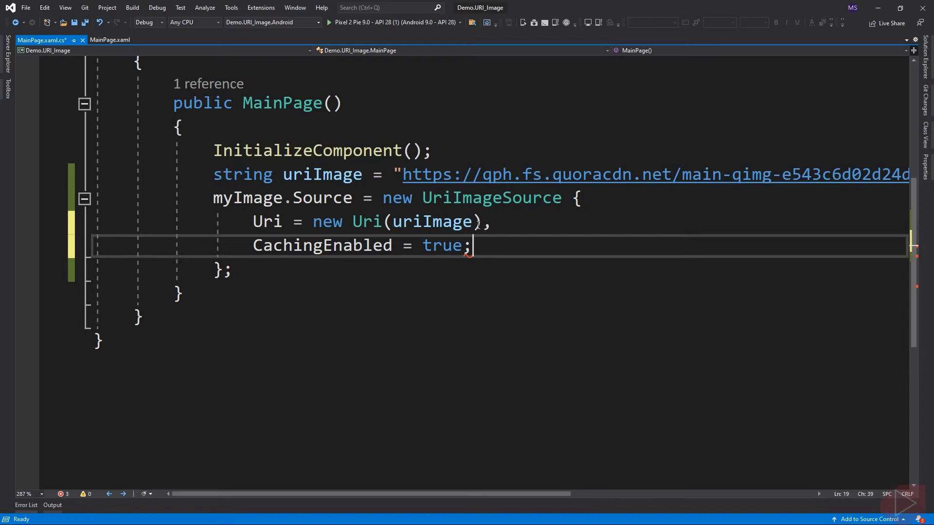
key("BackSpace")
type(",")
key("Return")
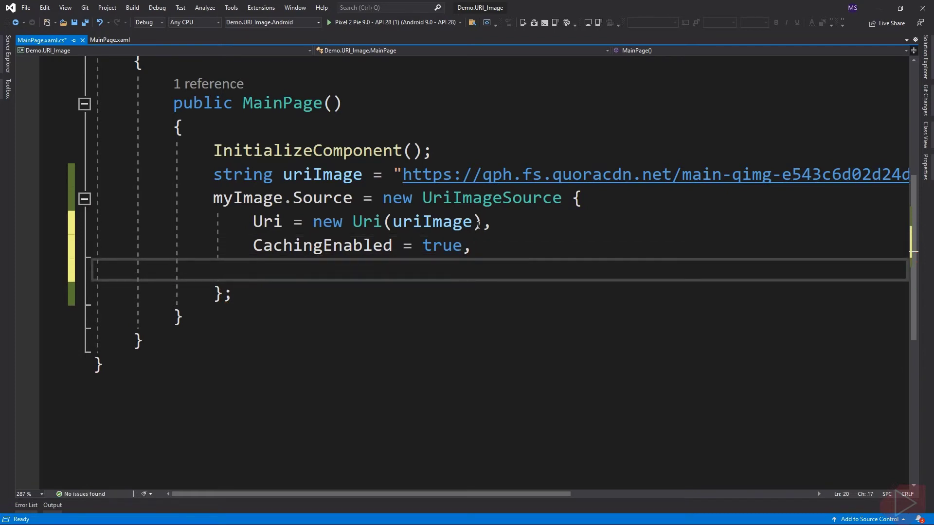
type("ca")
key("Tab")
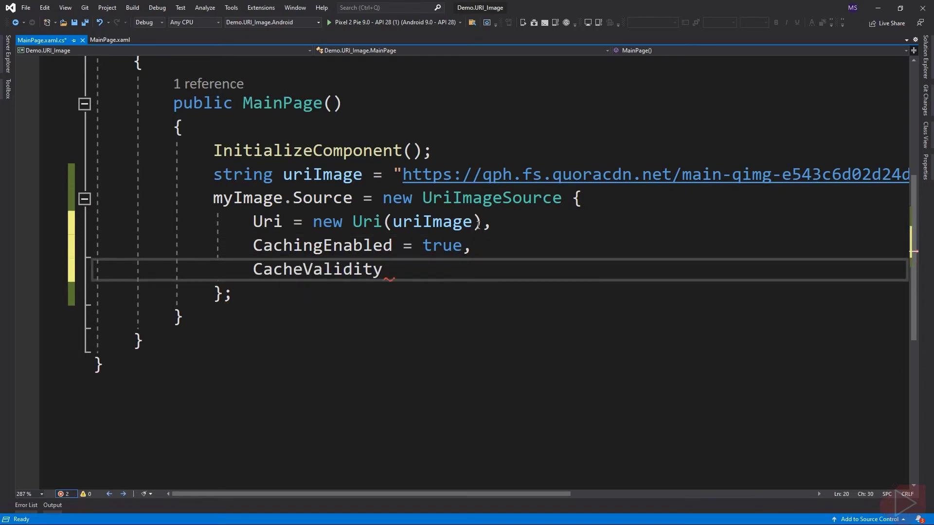
type(" = new ti")
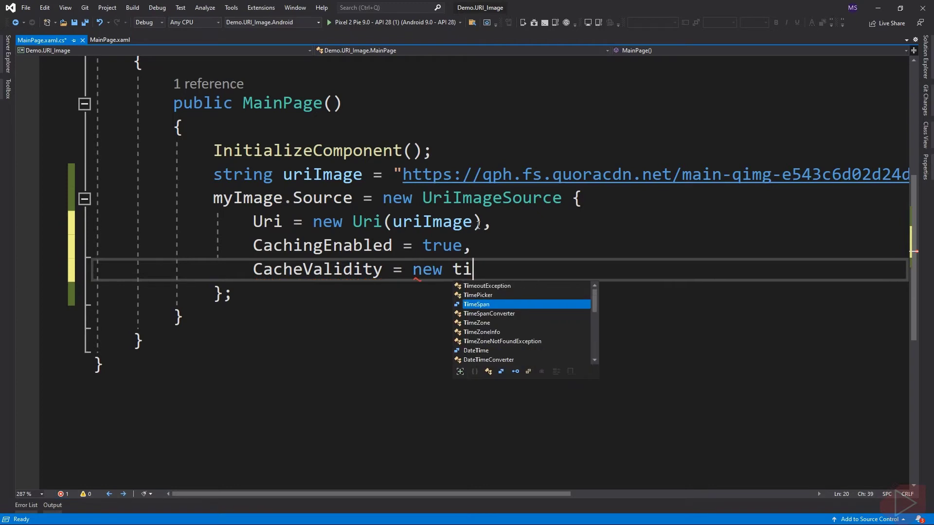
key("Tab")
type("(")
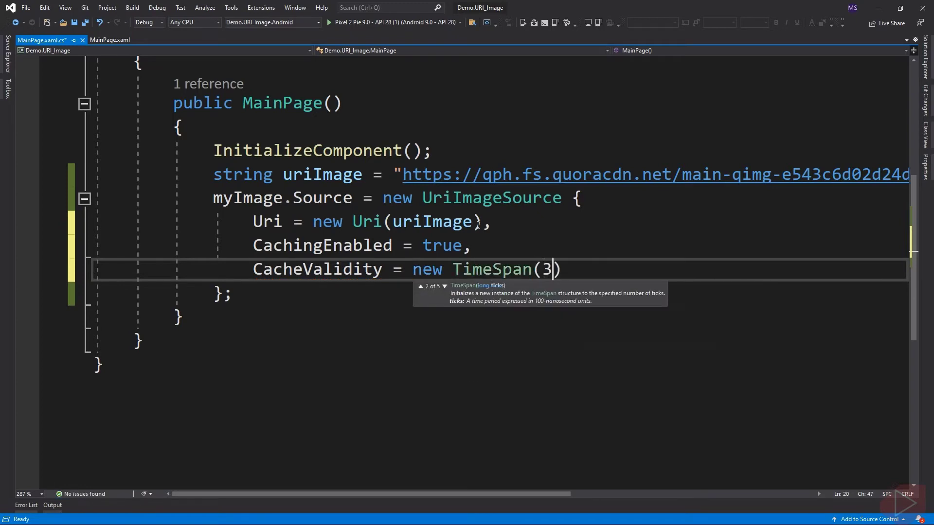
type(",0,0,0")
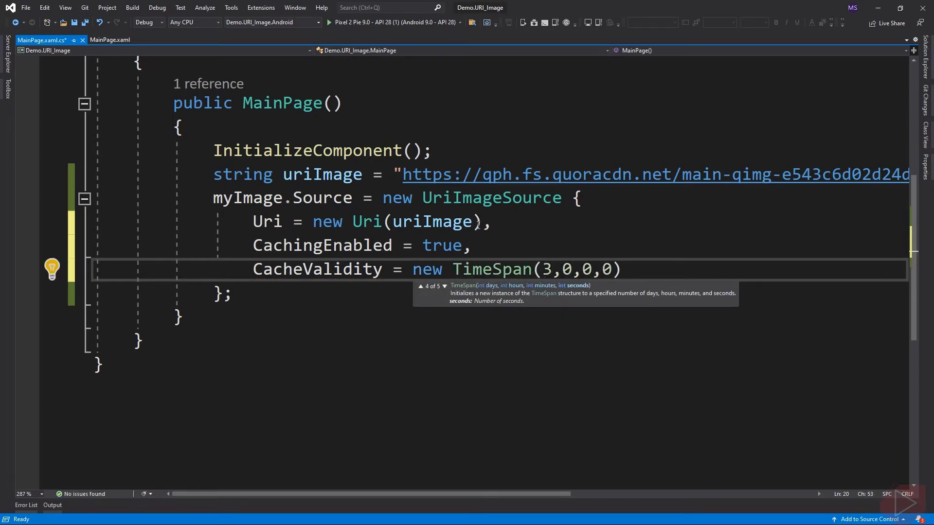
left_click(240, 341)
scroll(270, 318, "up", 1, "ctrl")
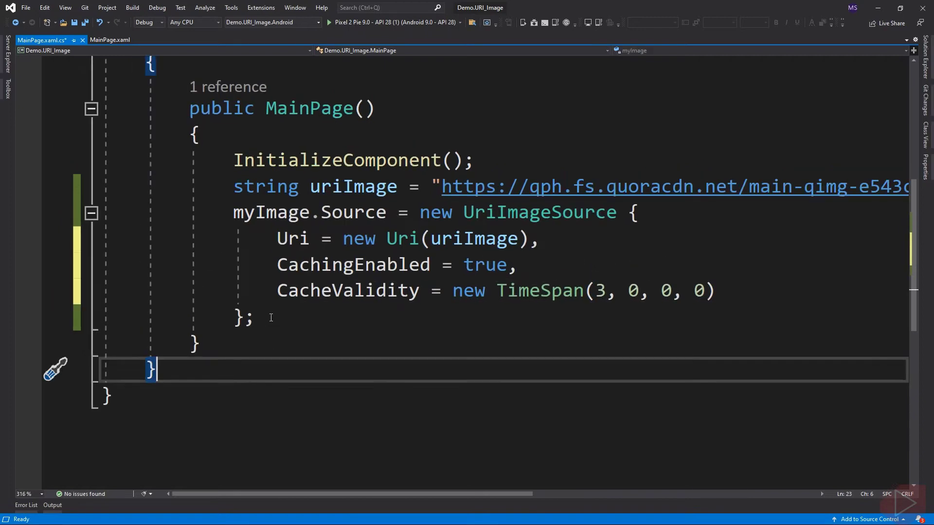
scroll(270, 318, "up", 1, "ctrl")
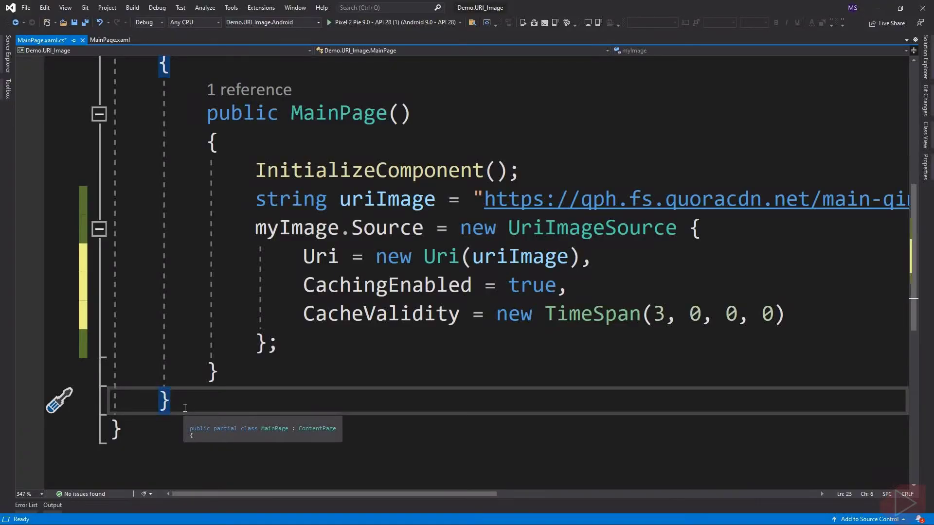
- Build and deploy the app to the Pixel 2 Pie Android emulator
left_click(354, 24)
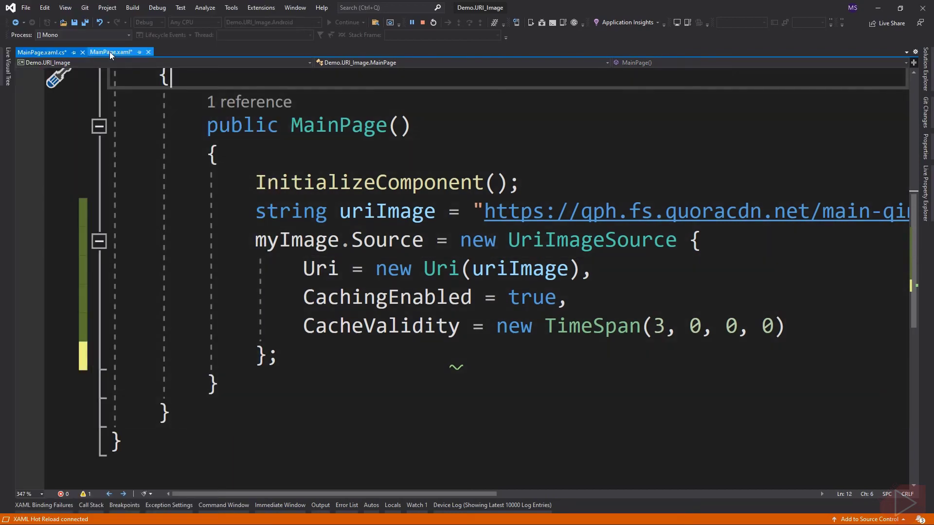
- Add Aspect="AspectFill" to the Image in MainPage.xaml
left_click(109, 51)
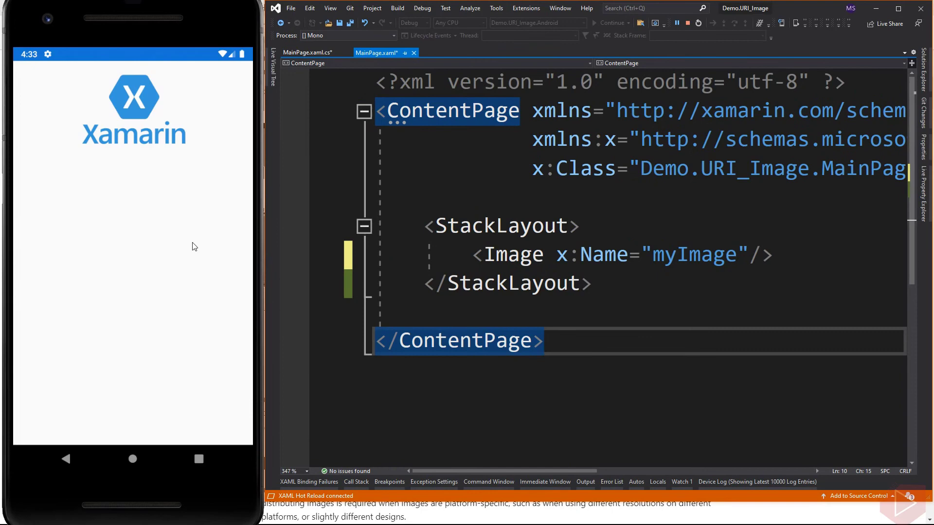
left_click(750, 255)
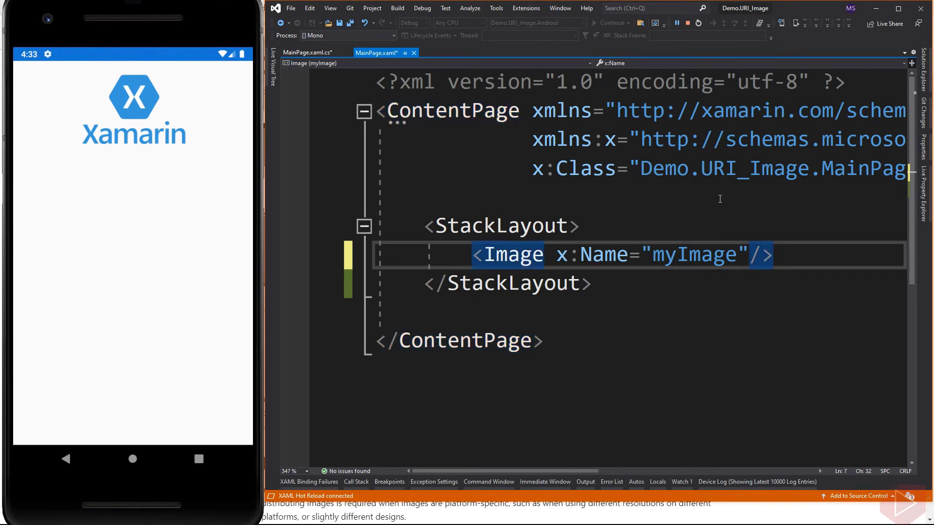
scroll(719, 199, "down", 2)
scroll(605, 219, "down", 2)
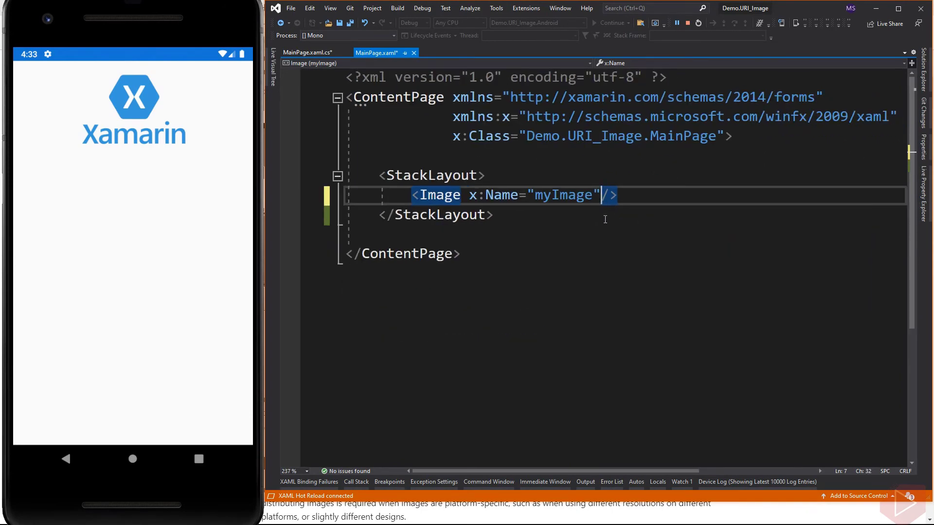
type("aspe")
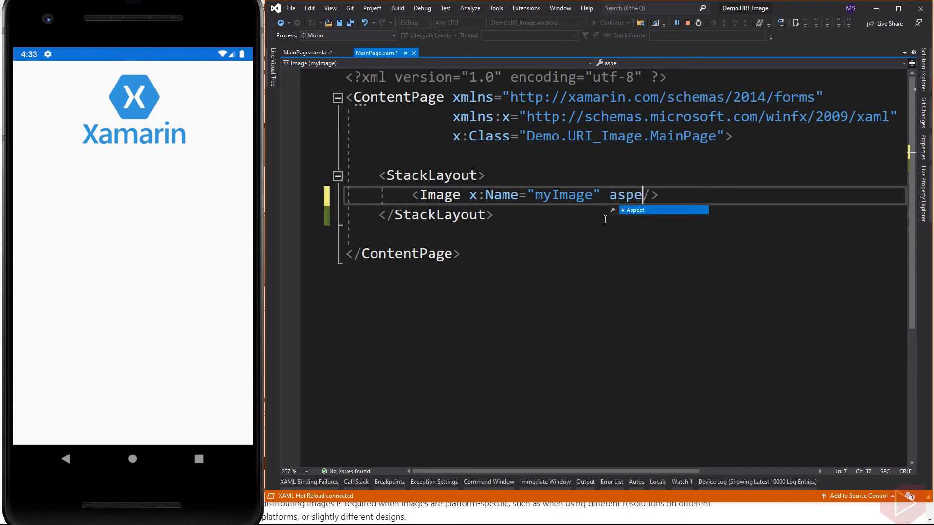
key("Tab")
key("Tab")
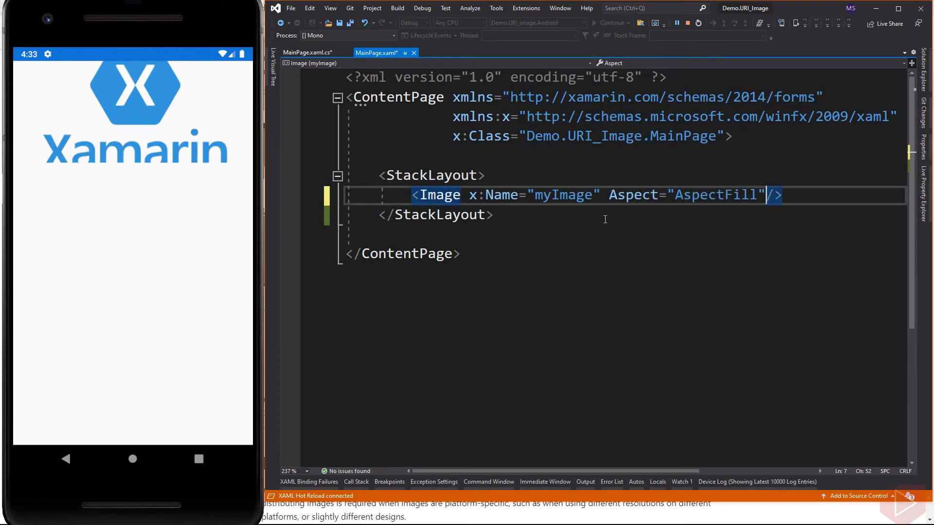
key("Left")
key("Down")
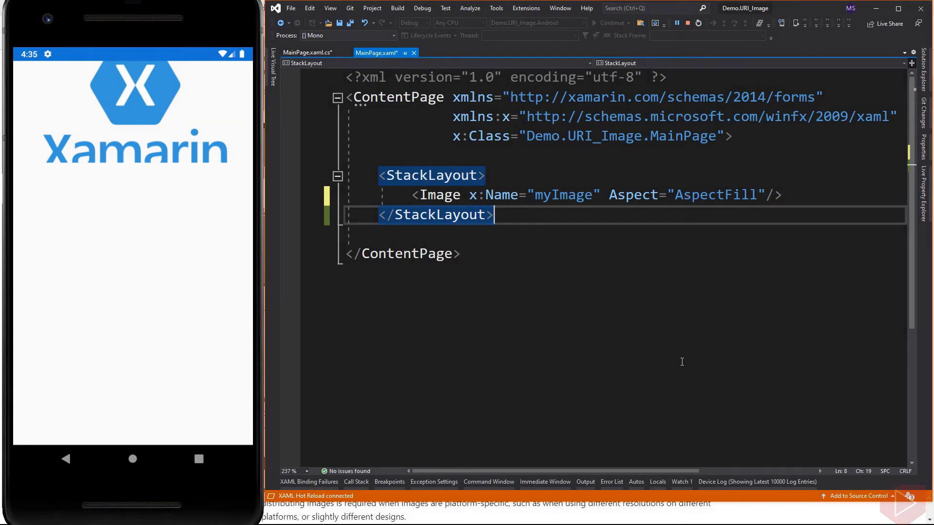
- Change the Image's Aspect value to AspectFit, then to Fill
double_click(716, 195)
type("a")
key("Down")
key("Return")
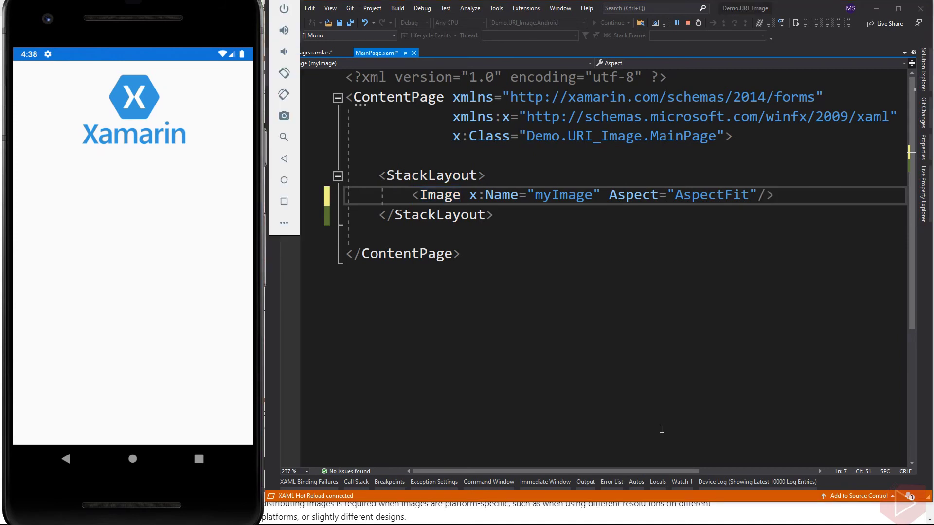
left_click(711, 198)
double_click(711, 197)
type("fil")
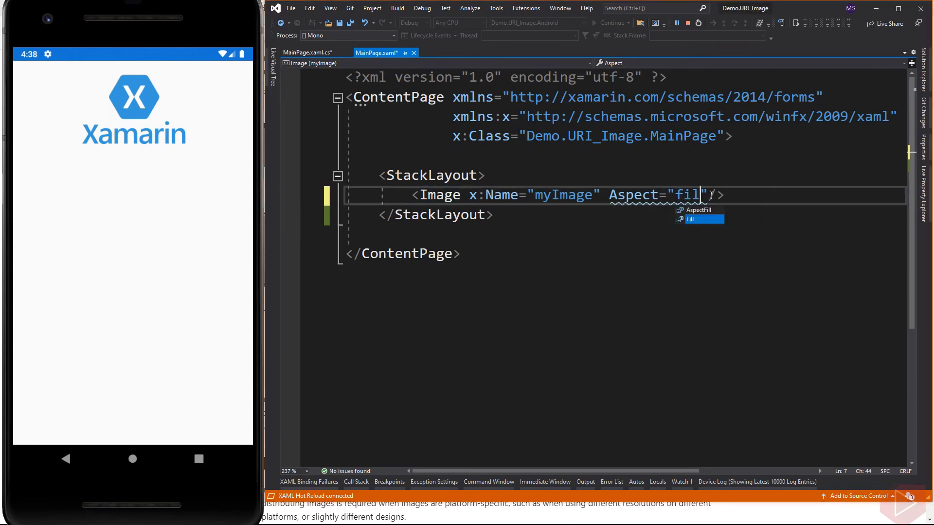
key("Tab")
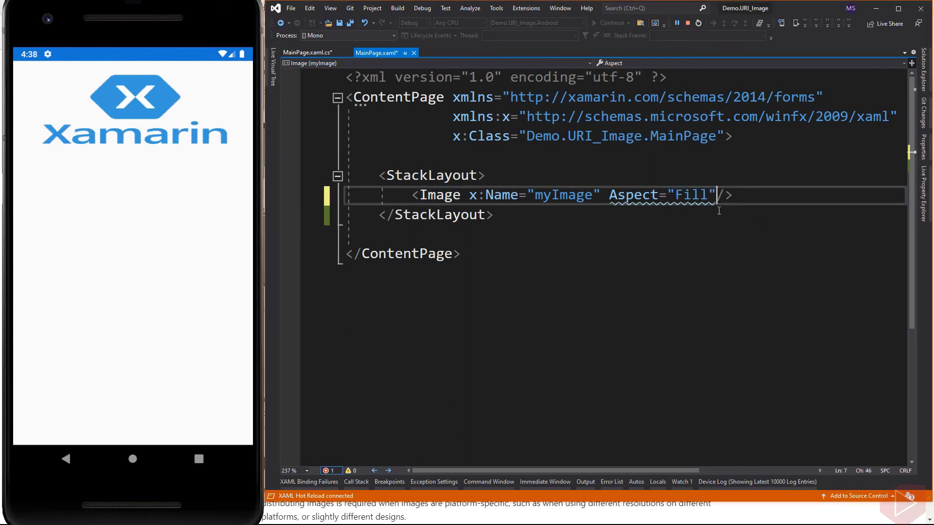